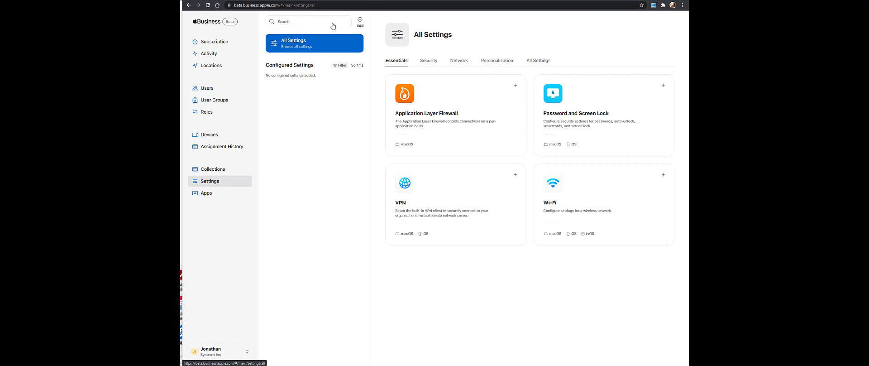
- Create an AirDrop setting named 'MacOS Configuration', keep its Enable options, and save it
{"action": "left_click", "coordinate": [360, 20]}
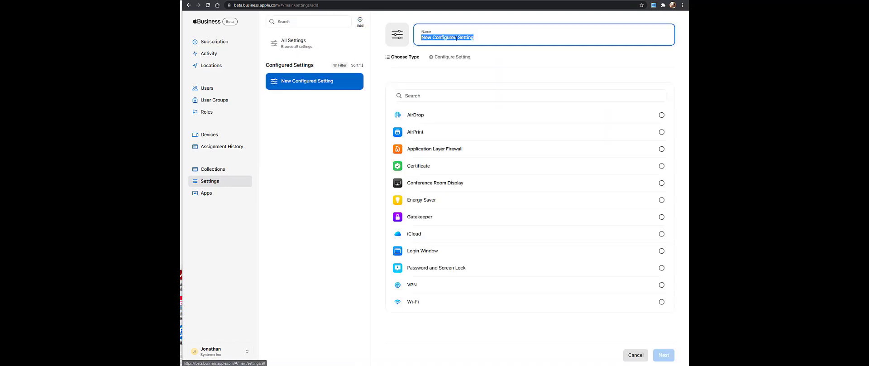
{"action": "type", "text": "MacOS"}
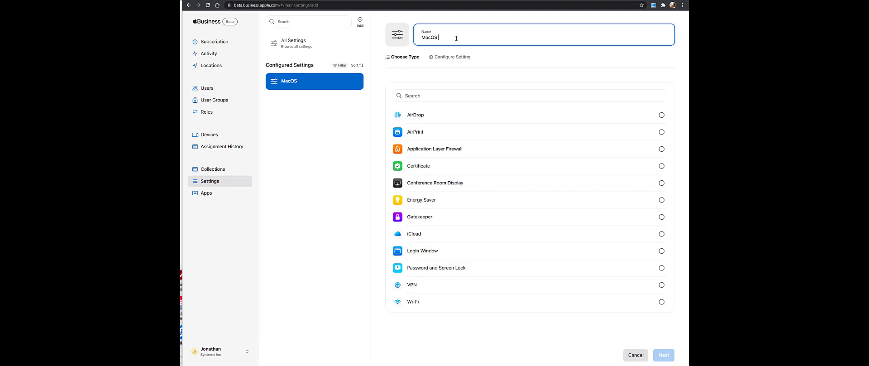
{"action": "type", "text": " Configuration"}
{"action": "left_click", "coordinate": [662, 115]}
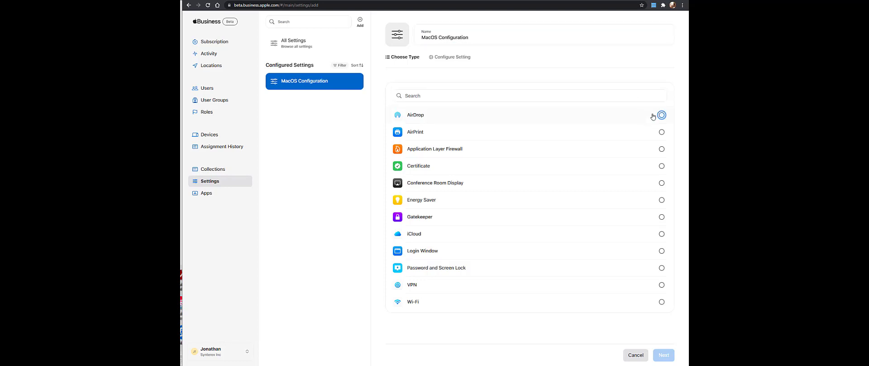
{"action": "left_click", "coordinate": [664, 355]}
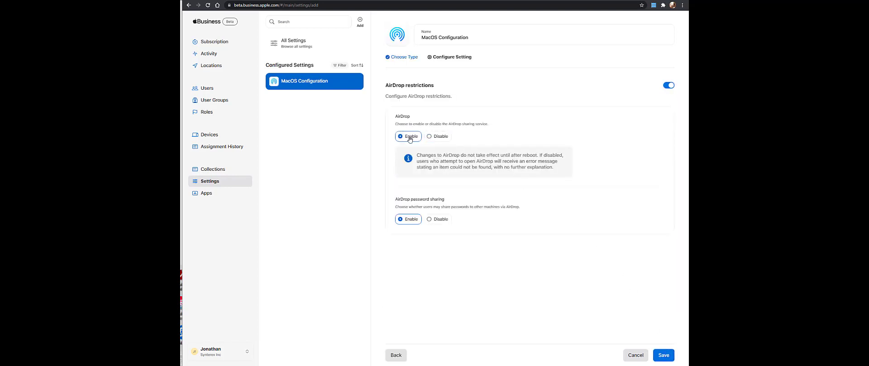
{"action": "left_click", "coordinate": [662, 355]}
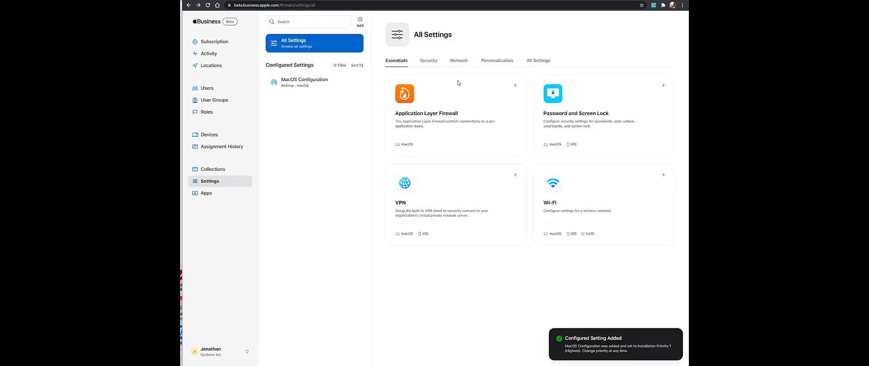
- Open MacOS Configuration to confirm AirDrop and AirDrop password sharing are both Enable
{"action": "left_click", "coordinate": [302, 88]}
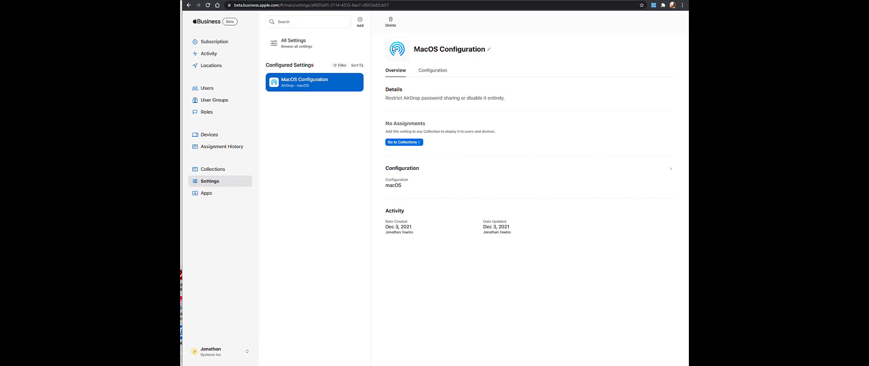
{"action": "left_click", "coordinate": [435, 73]}
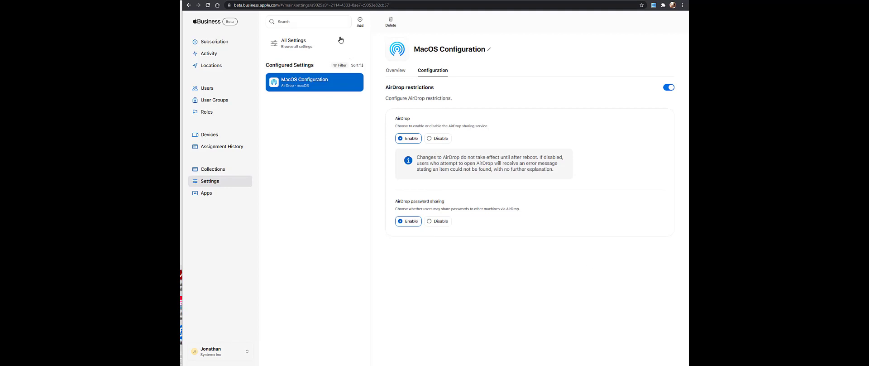
- Create a Gatekeeper setting named 'MacOS Gatekeeper' with mode App Store only, and save it
{"action": "left_click", "coordinate": [359, 22]}
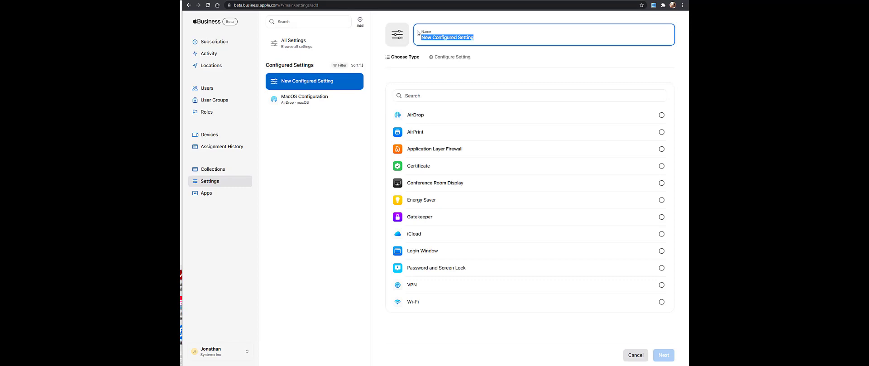
{"action": "type", "text": "Mac"}
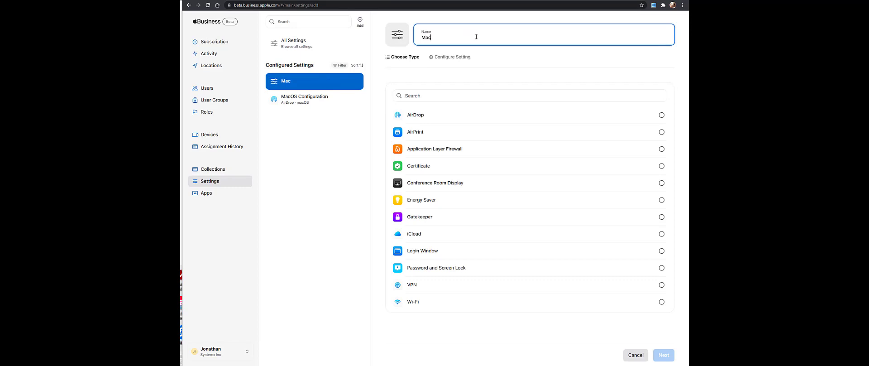
{"action": "type", "text": "OS Gatekeeper"}
{"action": "left_click", "coordinate": [465, 218]}
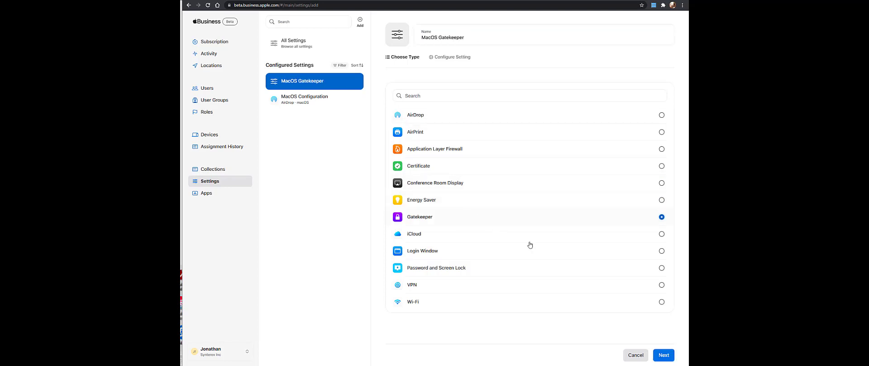
{"action": "left_click", "coordinate": [664, 355]}
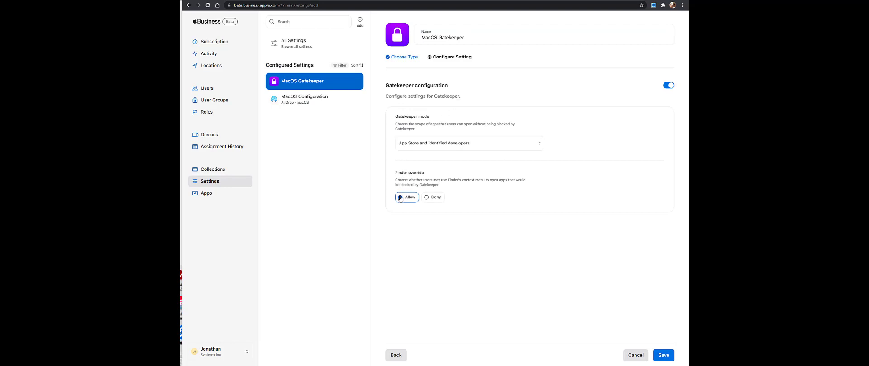
{"action": "left_click", "coordinate": [428, 142]}
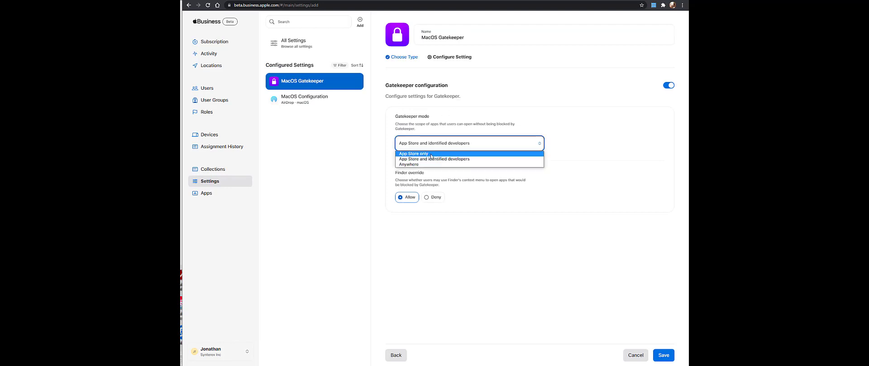
{"action": "left_click", "coordinate": [431, 153]}
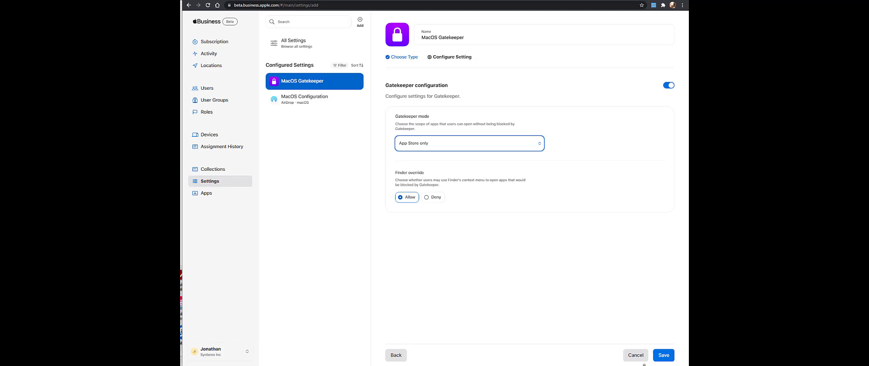
{"action": "left_click", "coordinate": [664, 356]}
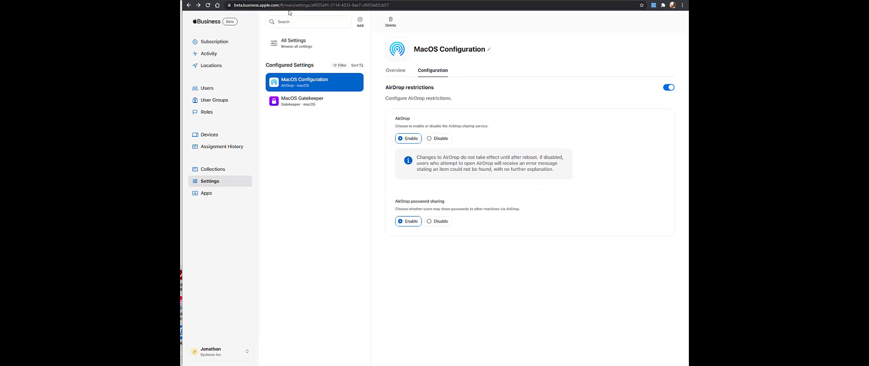
- Create an Energy Saver setting named 'MacOS Energy Saver' and save it
{"action": "left_click", "coordinate": [360, 21]}
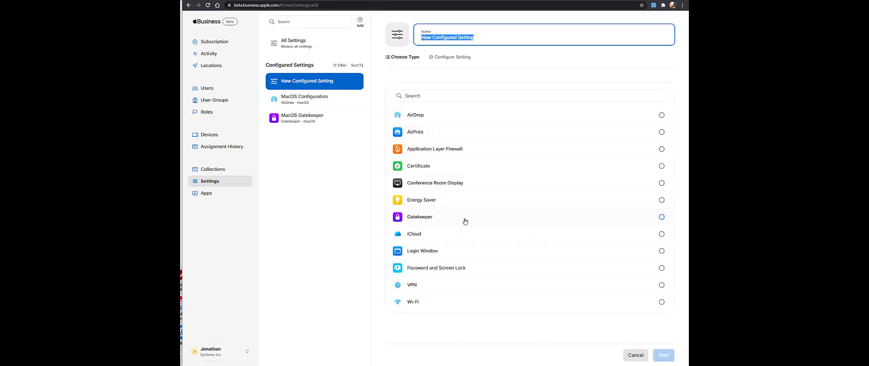
{"action": "type", "text": "MacOS"}
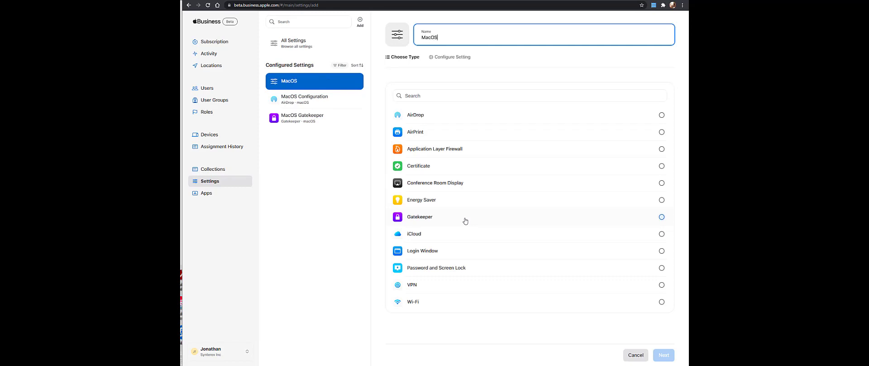
{"action": "type", "text": " Energy Saver"}
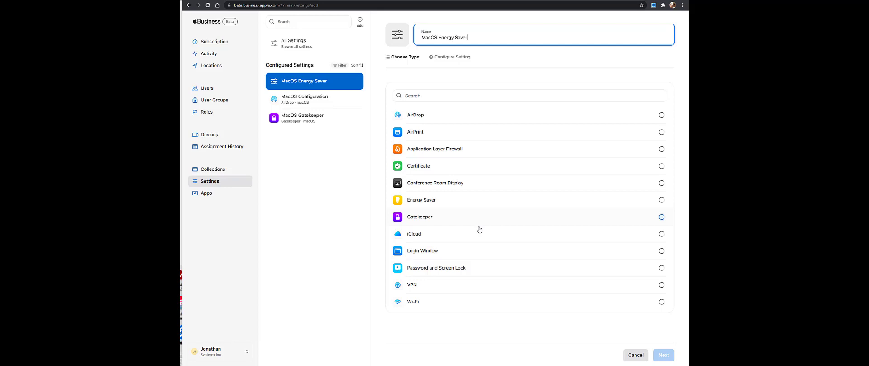
{"action": "left_click", "coordinate": [662, 200]}
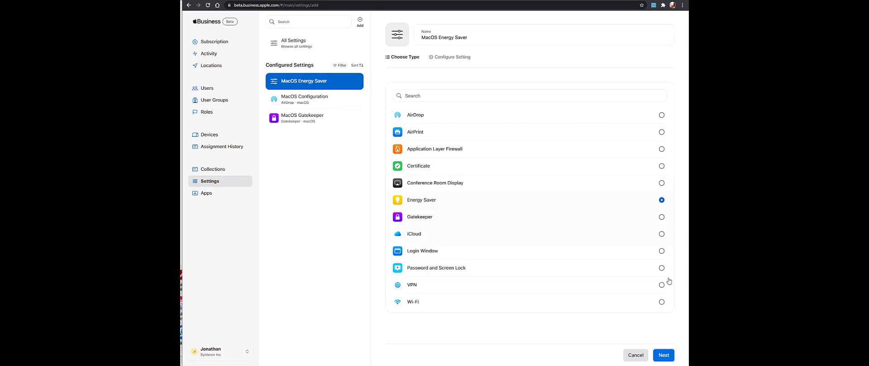
{"action": "left_click", "coordinate": [664, 355]}
{"action": "scroll", "coordinate": [512, 226], "scroll_direction": "down", "scroll_amount": 8}
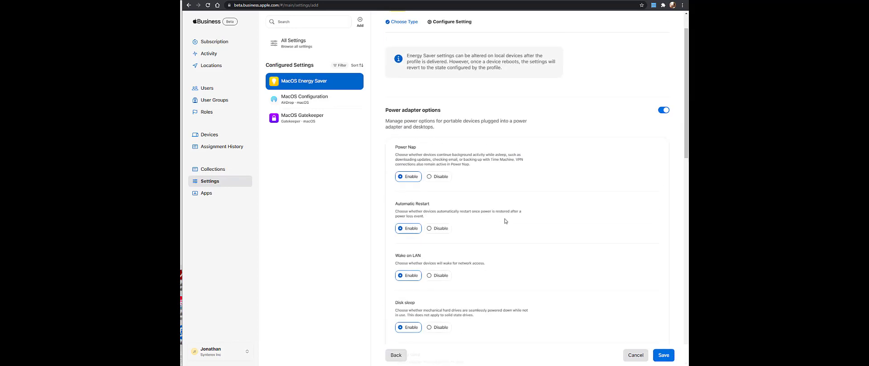
{"action": "scroll", "coordinate": [509, 306], "scroll_direction": "down", "scroll_amount": 5}
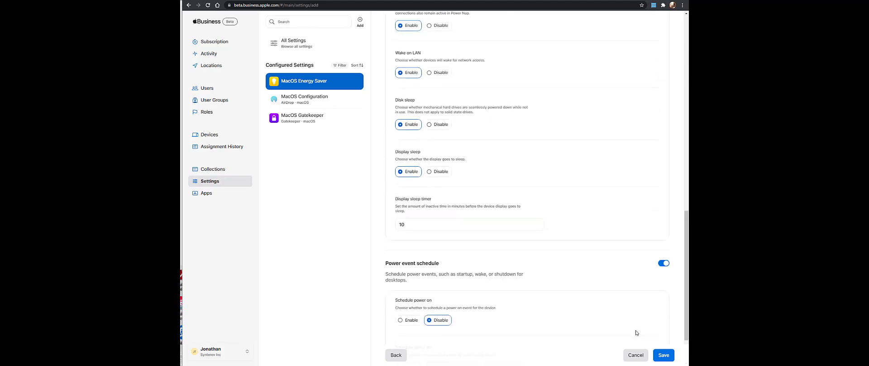
{"action": "left_click", "coordinate": [664, 355]}
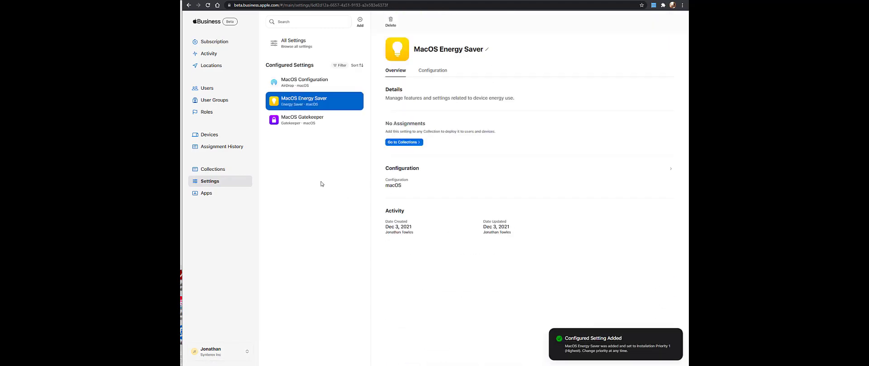
- Start a new collection named 'IT Users' and assign it the IT Users user group
{"action": "left_click", "coordinate": [212, 169]}
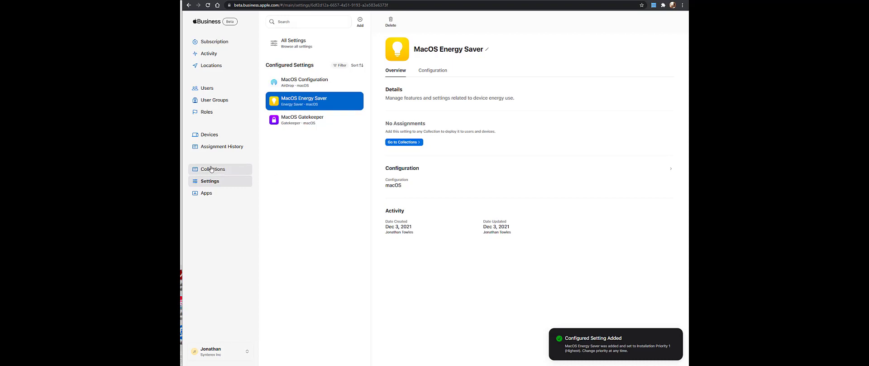
{"action": "left_click", "coordinate": [360, 21]}
{"action": "type", "text": "IT  Users"}
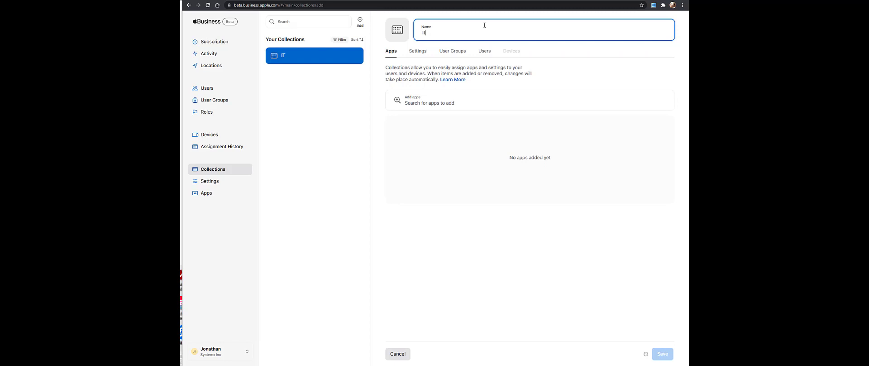
{"action": "left_click", "coordinate": [468, 52]}
{"action": "left_click", "coordinate": [453, 100]}
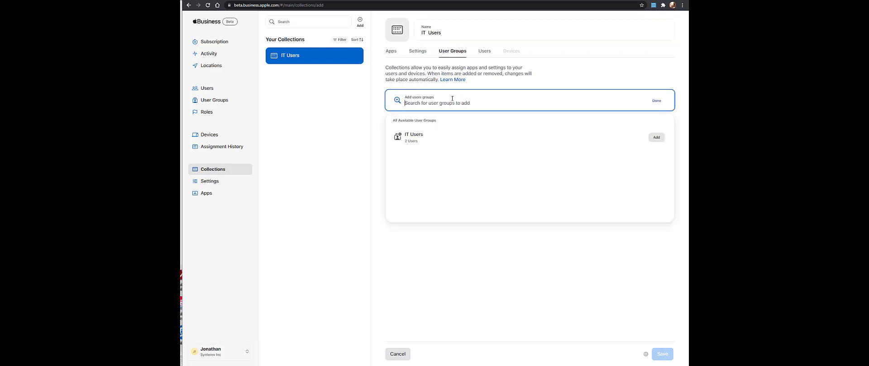
{"action": "left_click", "coordinate": [657, 138]}
{"action": "left_click", "coordinate": [609, 276]}
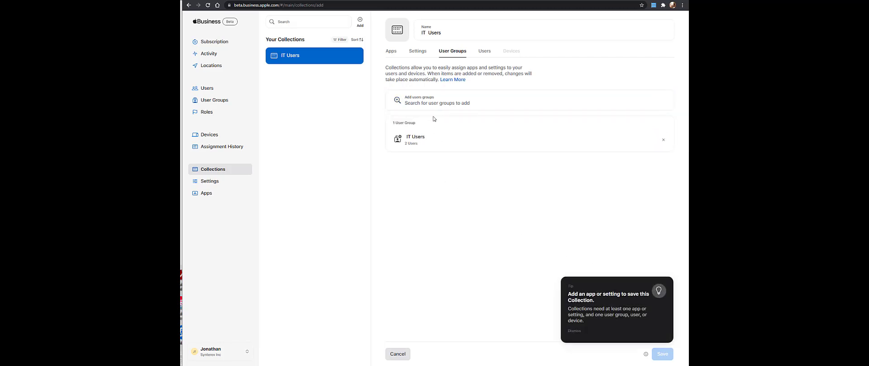
- Add the Xcode and macOS Microsoft Outlook apps to the IT Users collection
{"action": "left_click", "coordinate": [391, 51]}
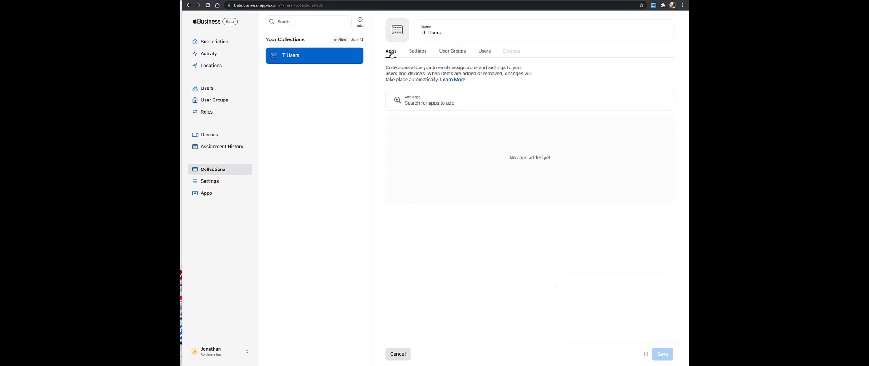
{"action": "left_click", "coordinate": [412, 101]}
{"action": "scroll", "coordinate": [433, 168], "scroll_direction": "down", "scroll_amount": 5}
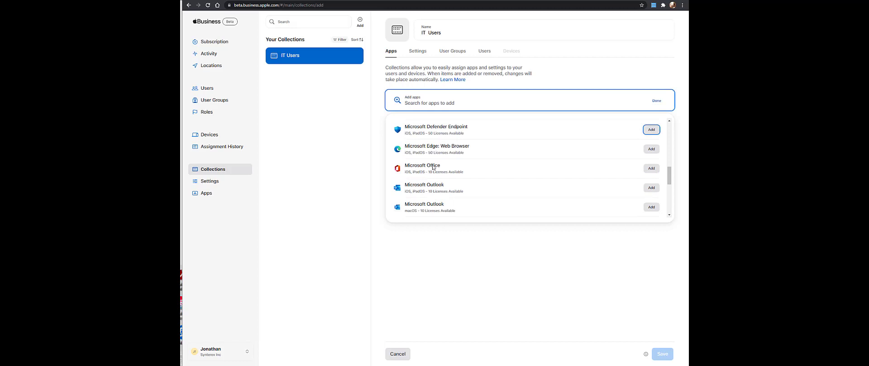
{"action": "scroll", "coordinate": [433, 168], "scroll_direction": "down", "scroll_amount": 5}
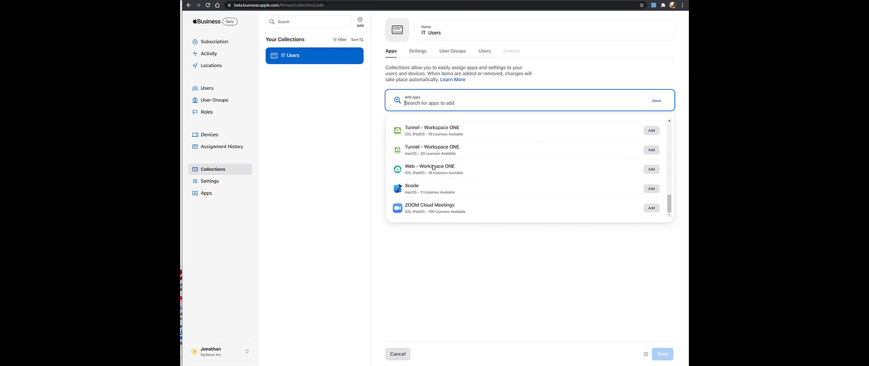
{"action": "left_click", "coordinate": [651, 188]}
{"action": "scroll", "coordinate": [508, 170], "scroll_direction": "up", "scroll_amount": 5}
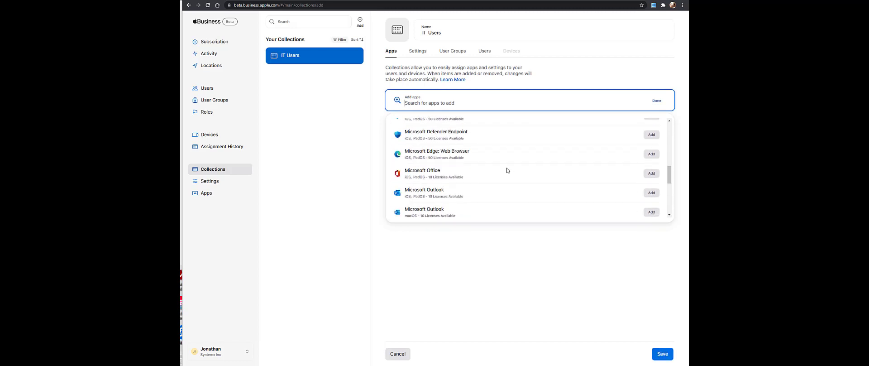
{"action": "left_click", "coordinate": [650, 212]}
{"action": "left_click", "coordinate": [596, 257]}
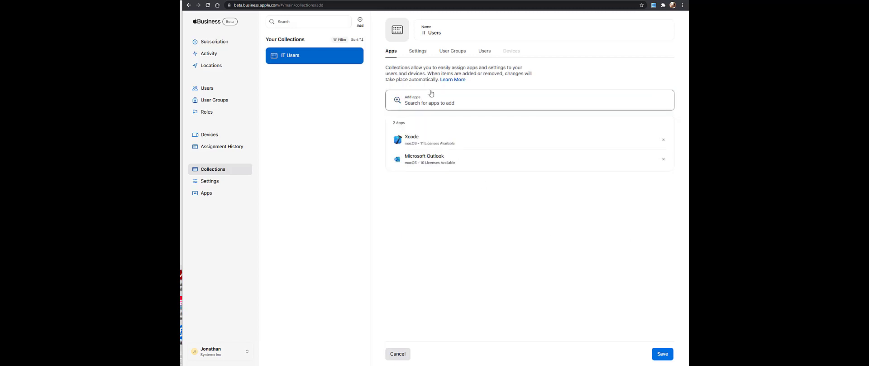
{"action": "left_click", "coordinate": [413, 51]}
- Add MacOS Configuration, MacOS Energy Saver and MacOS Gatekeeper settings, then save the collection
{"action": "left_click", "coordinate": [418, 104]}
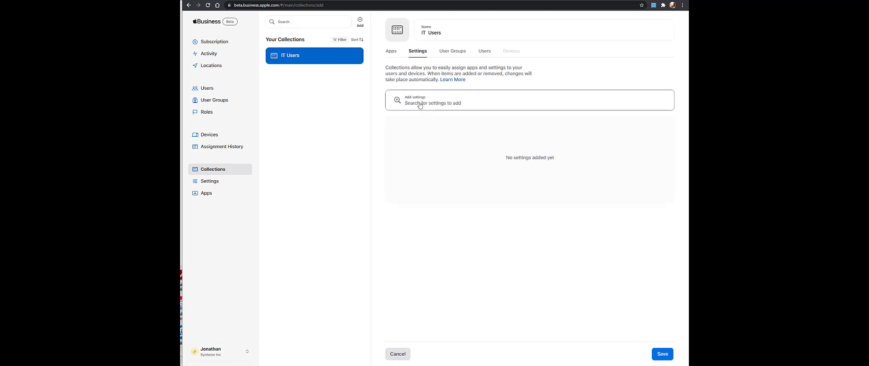
{"action": "left_click", "coordinate": [656, 137]}
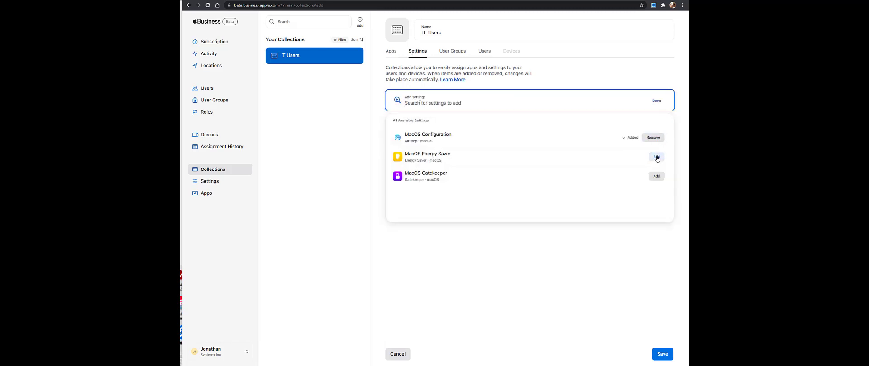
{"action": "left_click", "coordinate": [657, 157]}
{"action": "left_click", "coordinate": [656, 175]}
{"action": "left_click", "coordinate": [602, 264]}
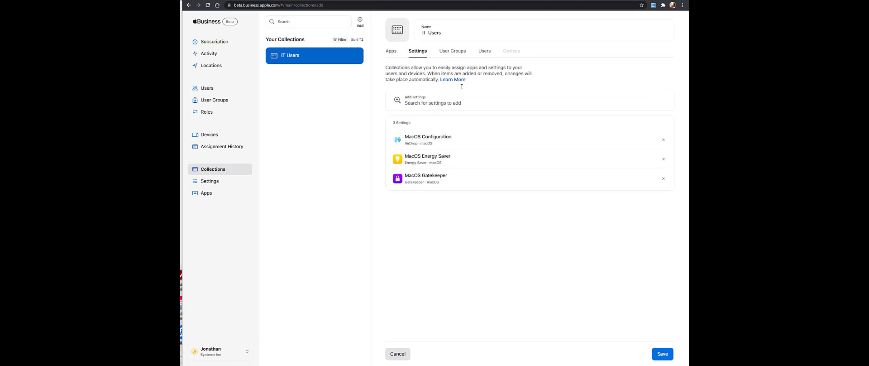
{"action": "left_click", "coordinate": [662, 353]}
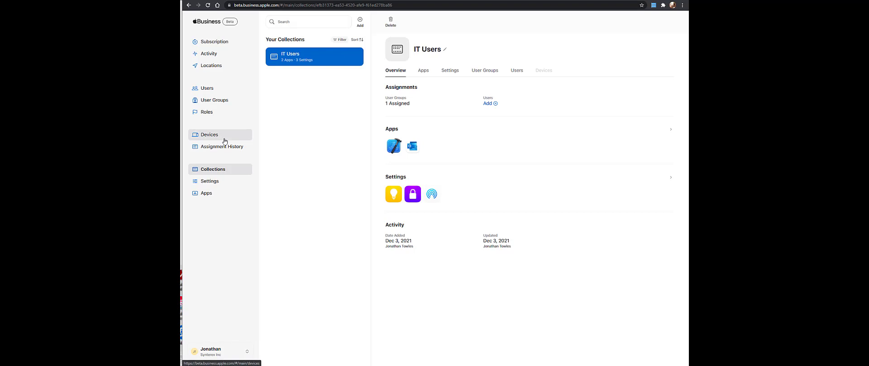
- Send the user Company-owned Mac enrollment instructions from their account page
{"action": "left_click", "coordinate": [213, 88]}
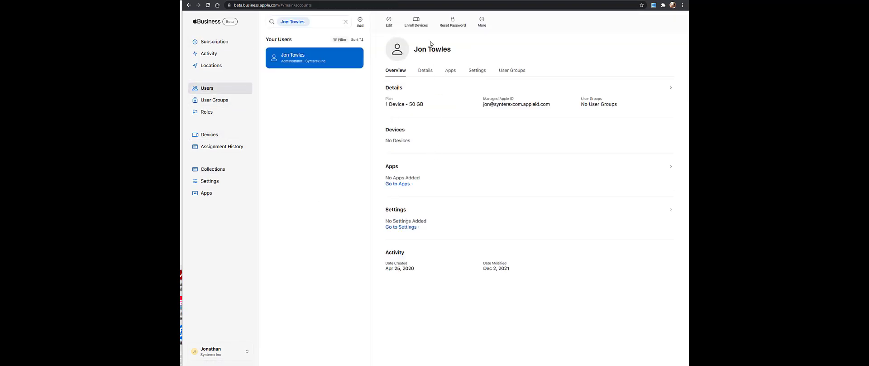
{"action": "left_click", "coordinate": [419, 23]}
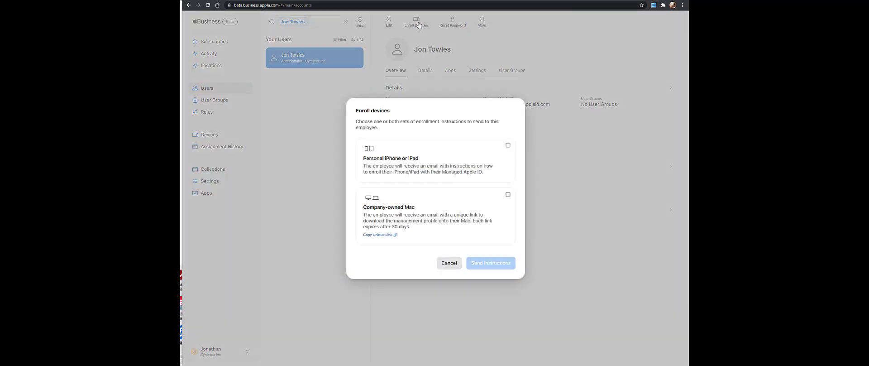
{"action": "left_click", "coordinate": [508, 195]}
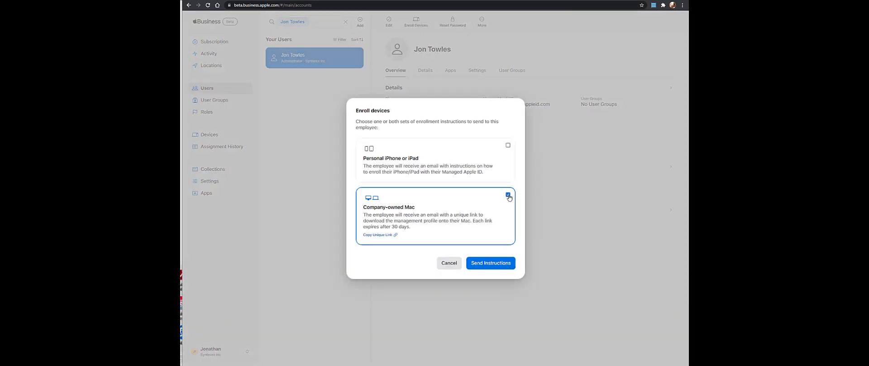
{"action": "left_click", "coordinate": [495, 266]}
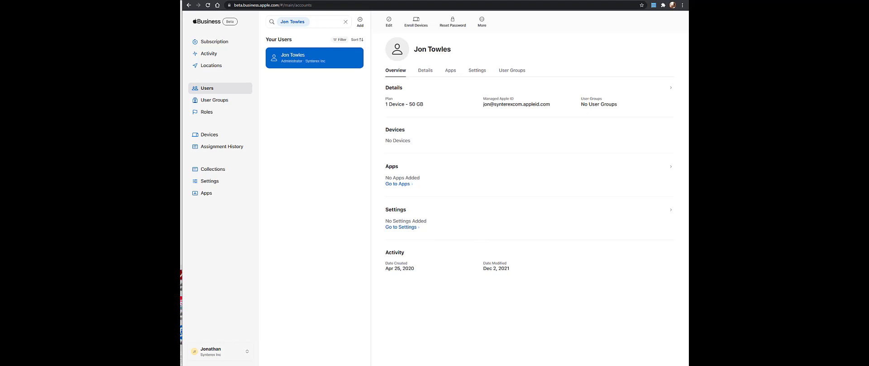
- In Gmail, select the 'Enroll your Mac' email's paragraph explaining the enrollment link
{"action": "key", "text": "ctrl+Tab"}
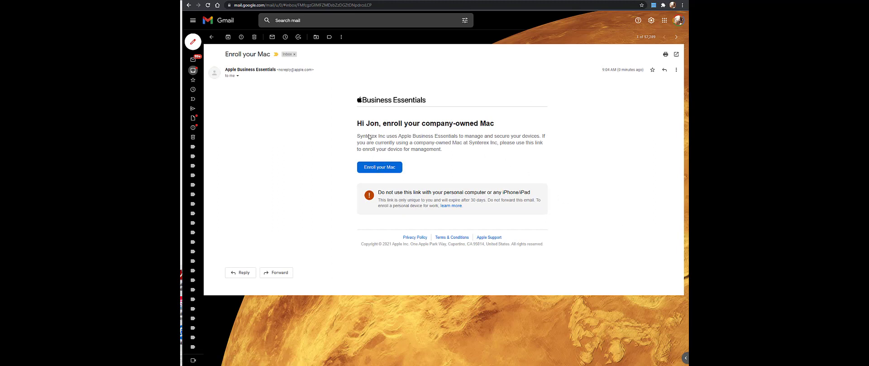
{"action": "left_click_drag", "start_coordinate": [367, 136], "coordinate": [548, 152]}
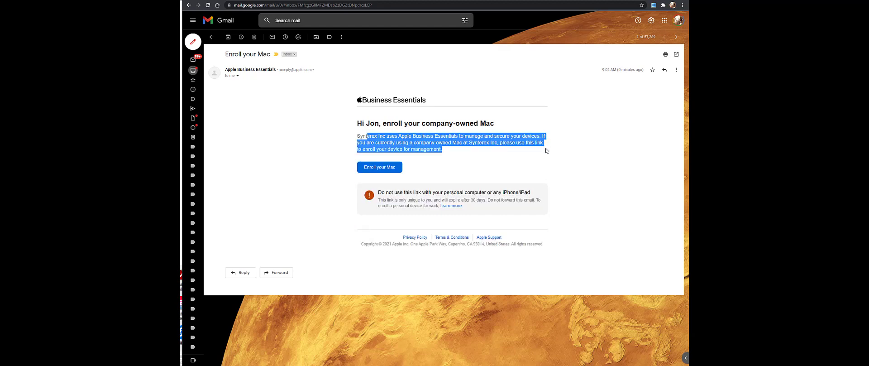